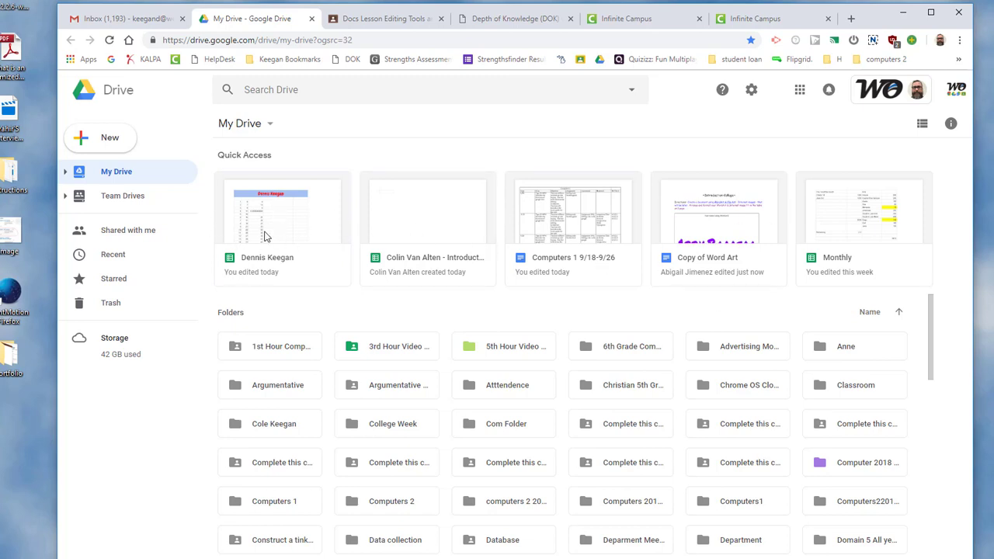
Open the first Quick Access spreadsheet in Google Sheets and add a new blank sheet to it.
click(265, 261)
right_click(265, 258)
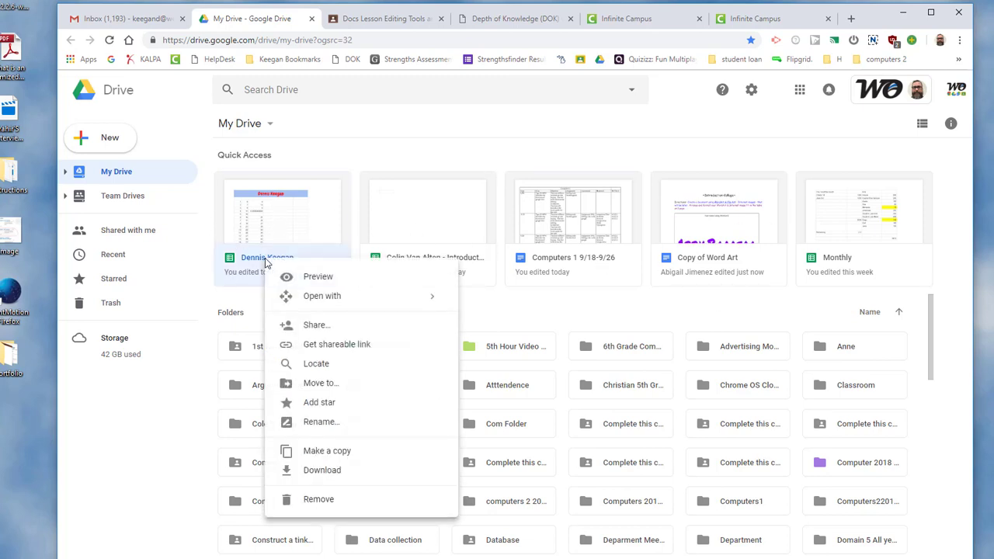
click(309, 281)
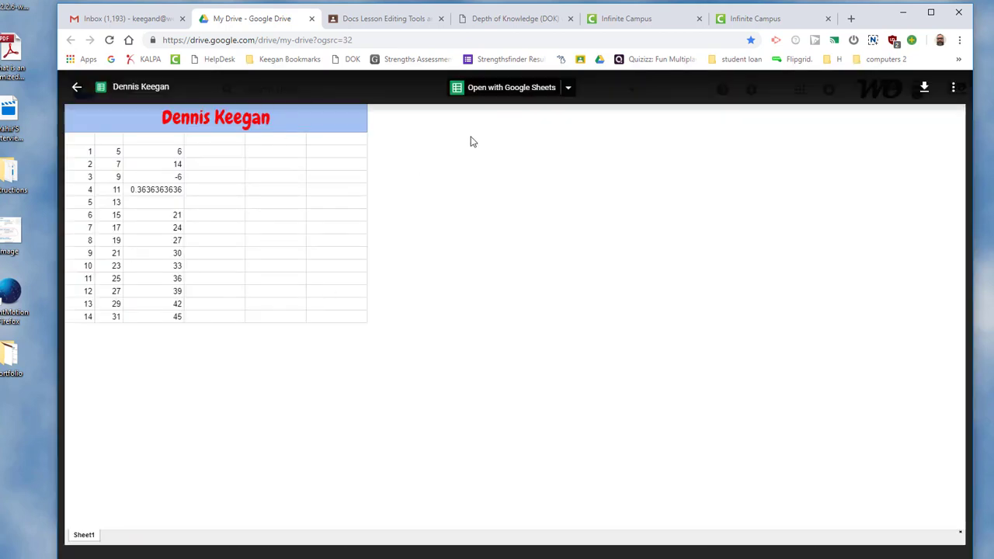
click(505, 91)
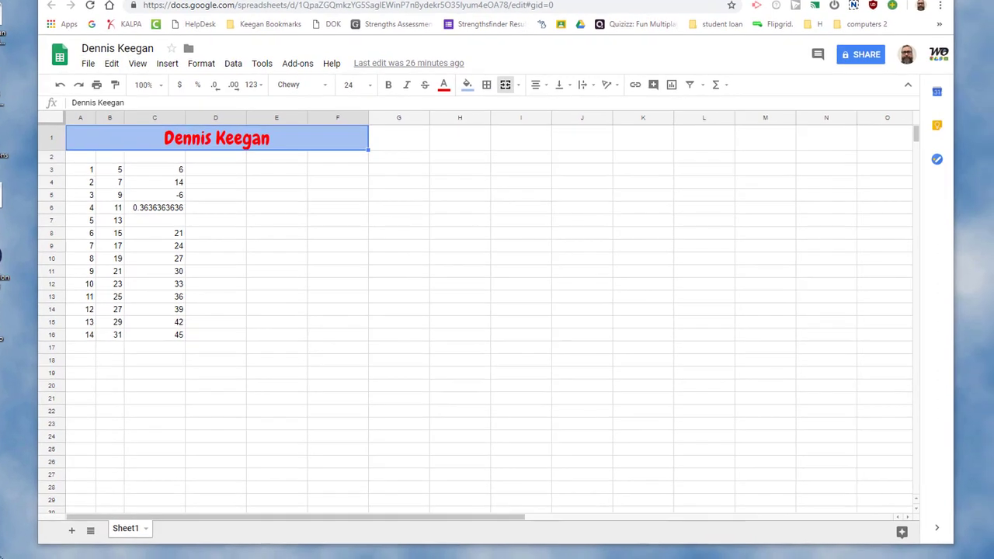
click(72, 532)
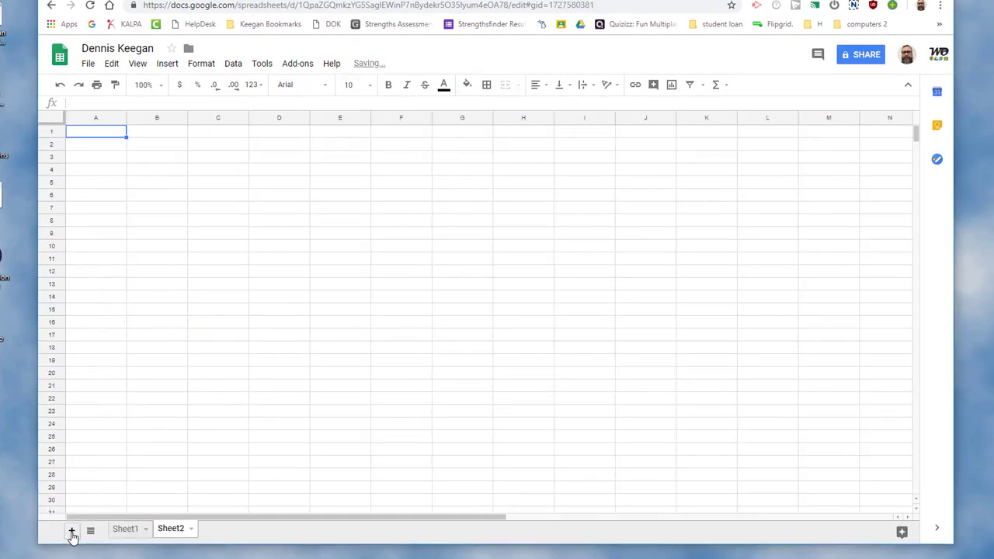
right_click(178, 533)
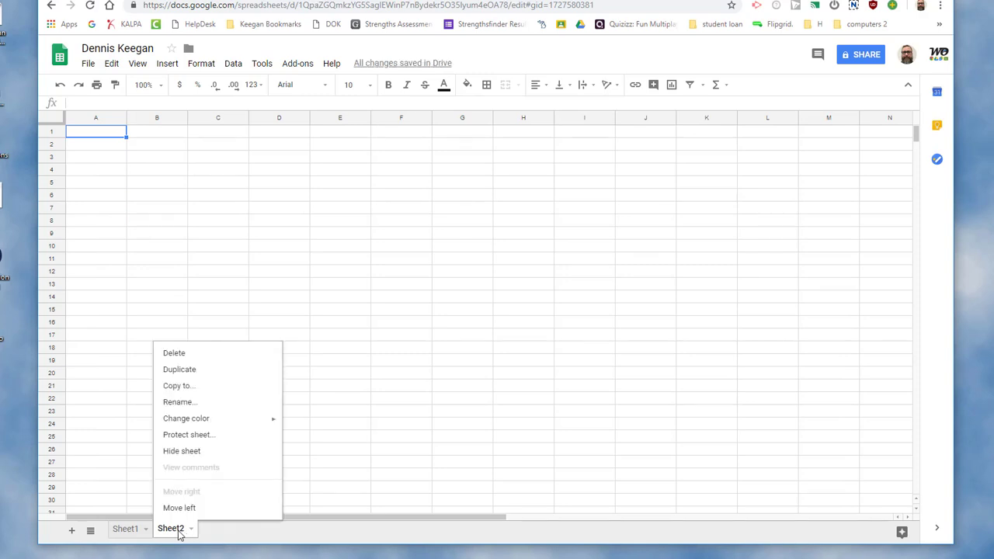
click(177, 402)
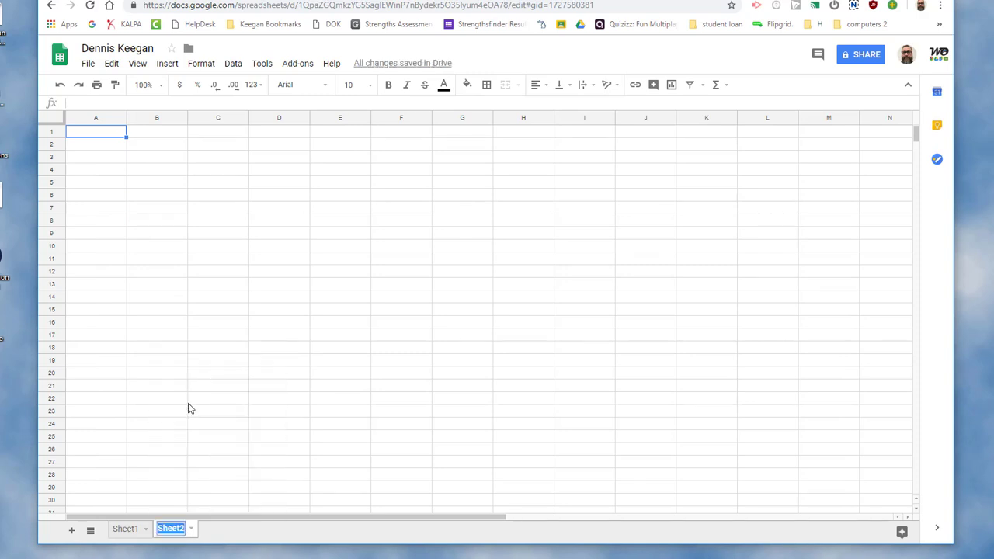
click(180, 530)
right_click(181, 530)
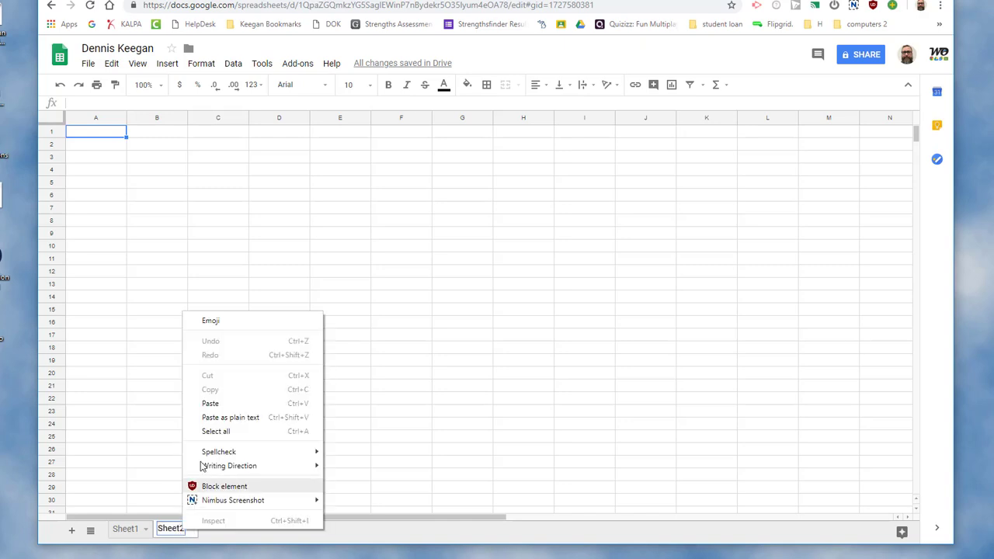
click(173, 530)
right_click(173, 529)
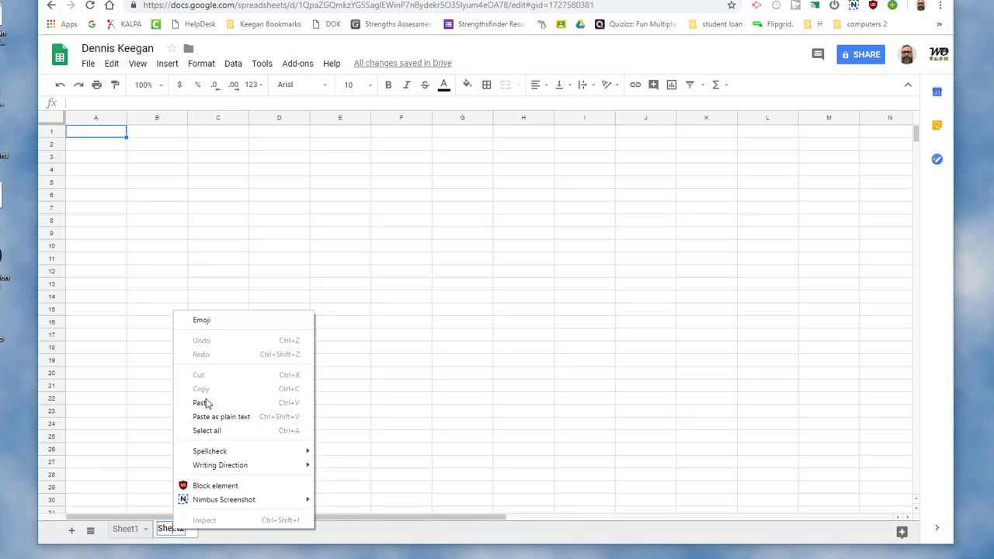
click(156, 438)
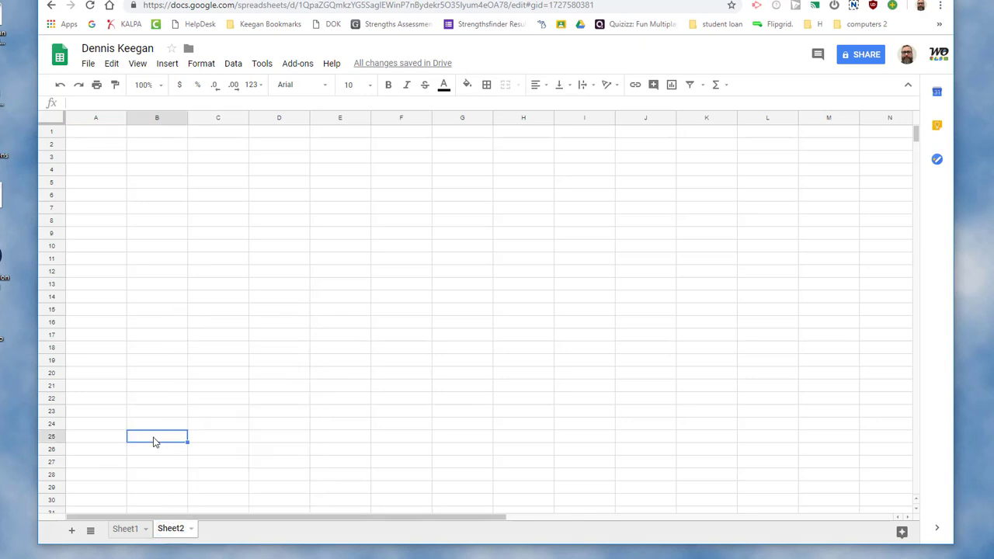
Rename Sheet2 as Money.
right_click(172, 532)
click(187, 403)
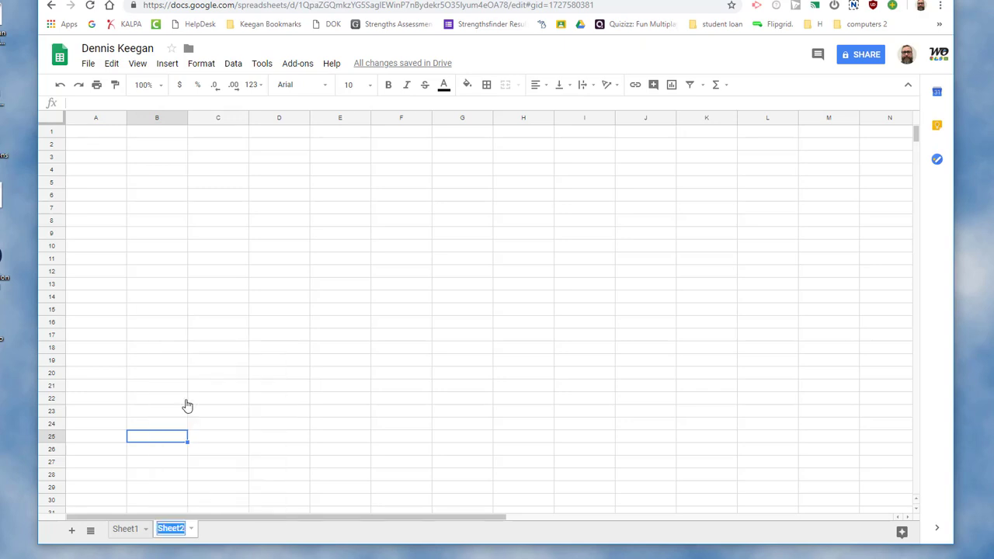
text(Money)
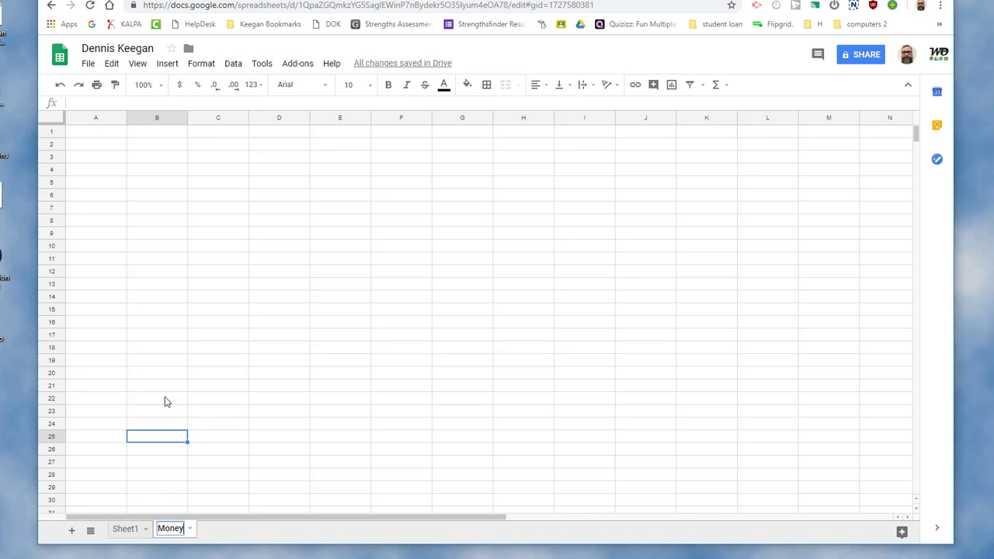
key(Return)
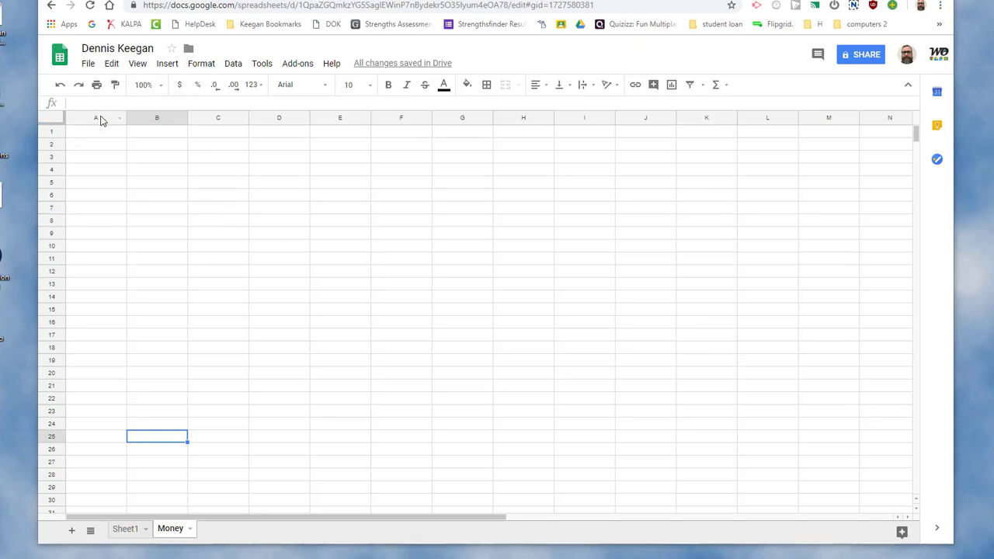
Enter the column headings Qty in cell A1 and Amt in cell B1 of the Money sheet.
click(91, 138)
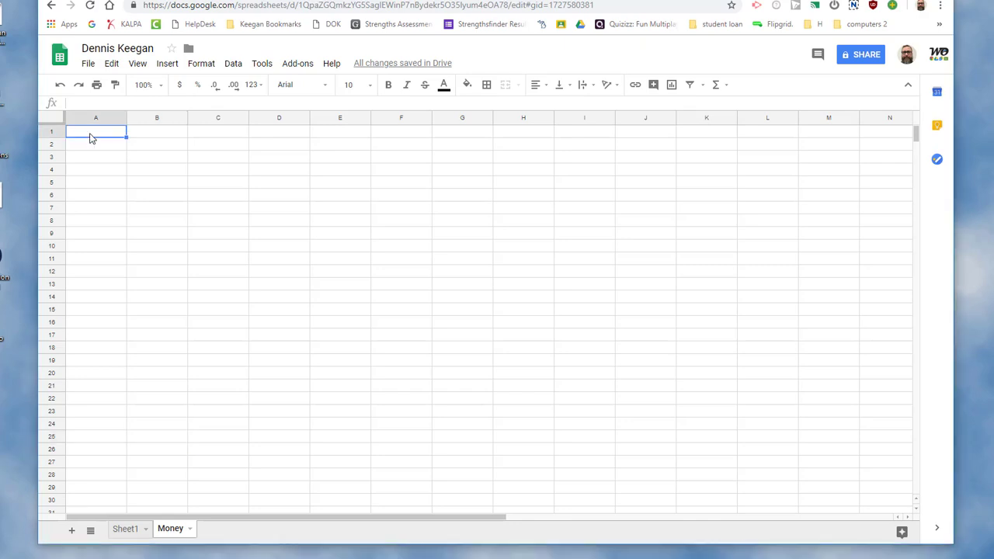
text(Q)
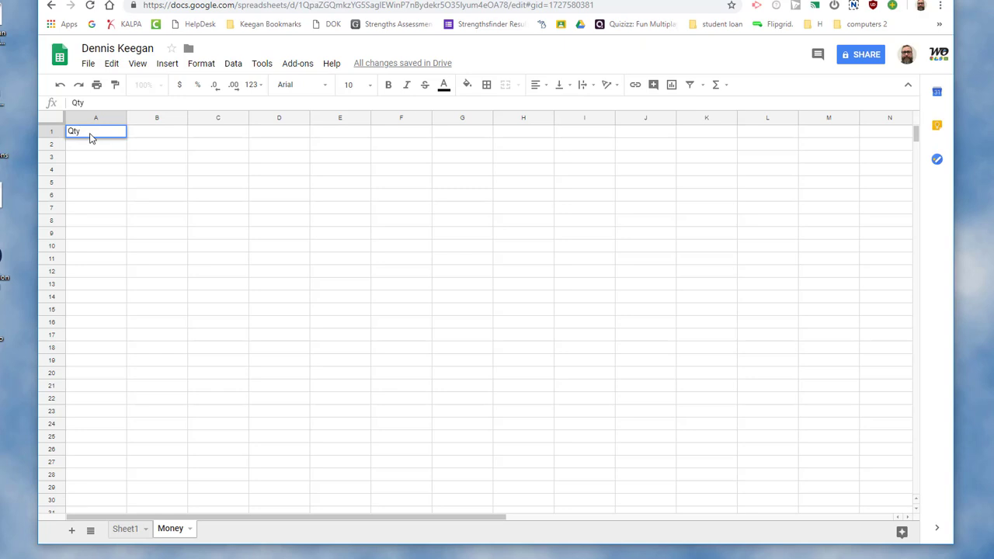
text(ty)
click(162, 135)
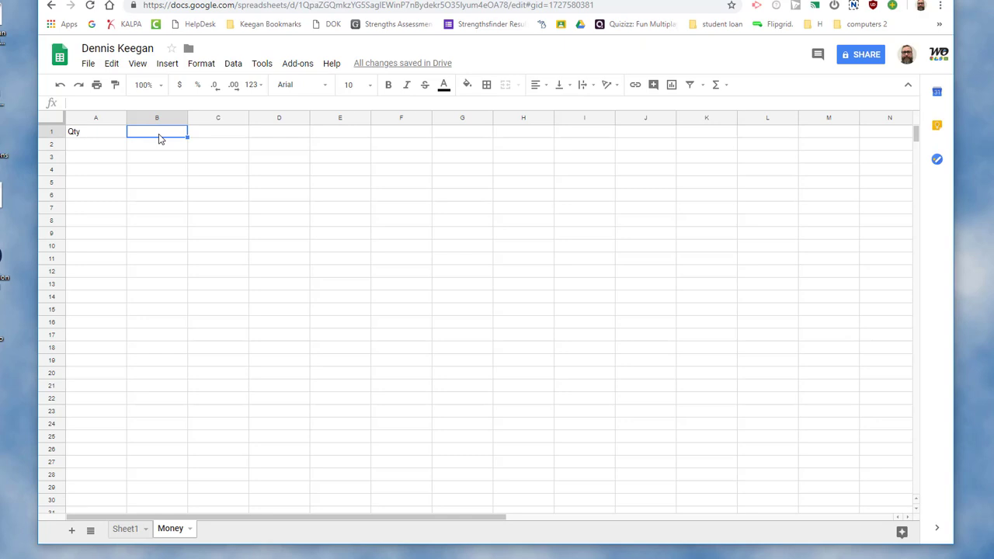
text(Amt)
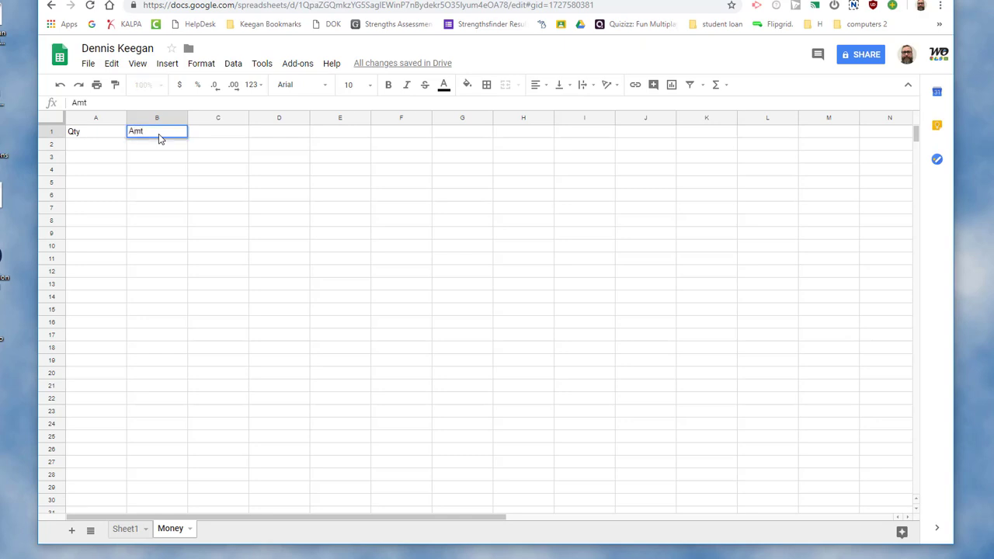
click(104, 147)
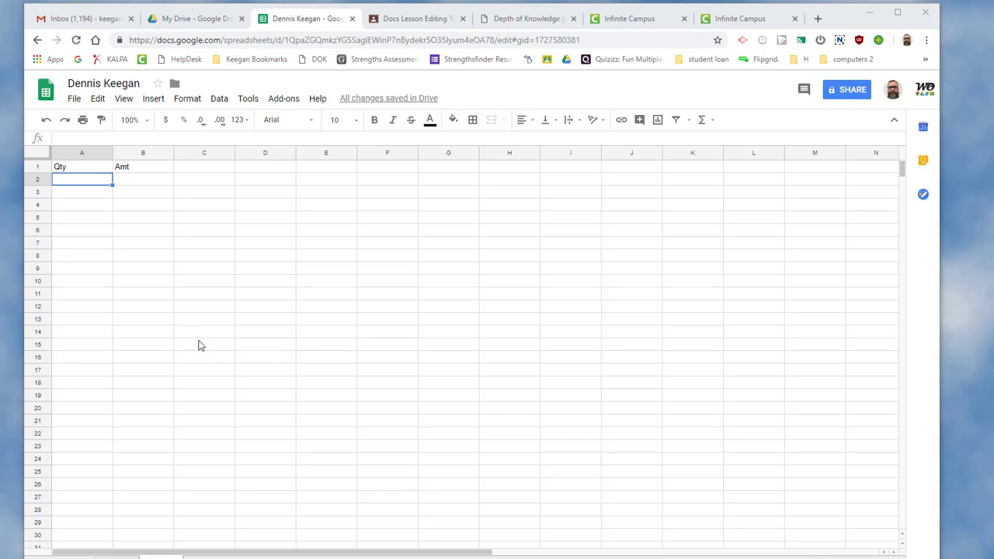
Enter the first two quantities under Qty: 2 in cell A2 and 4 in cell A3.
click(94, 182)
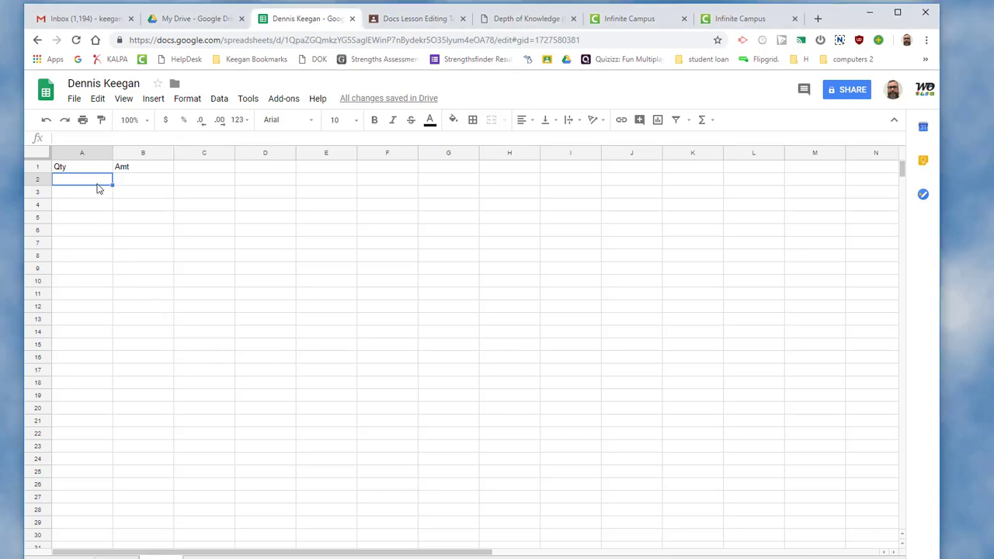
text(2)
key(Return)
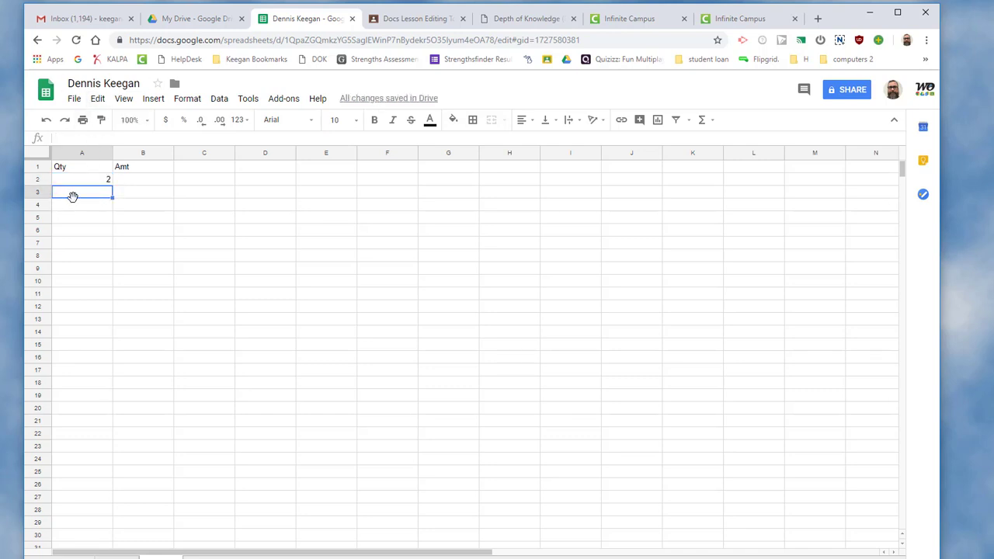
text(4)
key(Return)
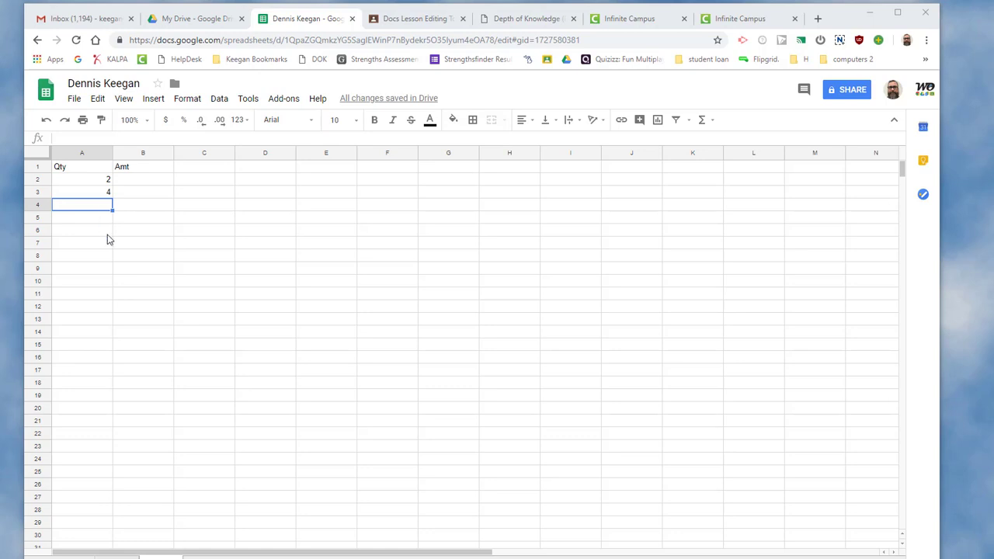
Extend the Qty number pattern from A2:A3 down to A10 and narrow column A to fit its contents.
click(64, 181)
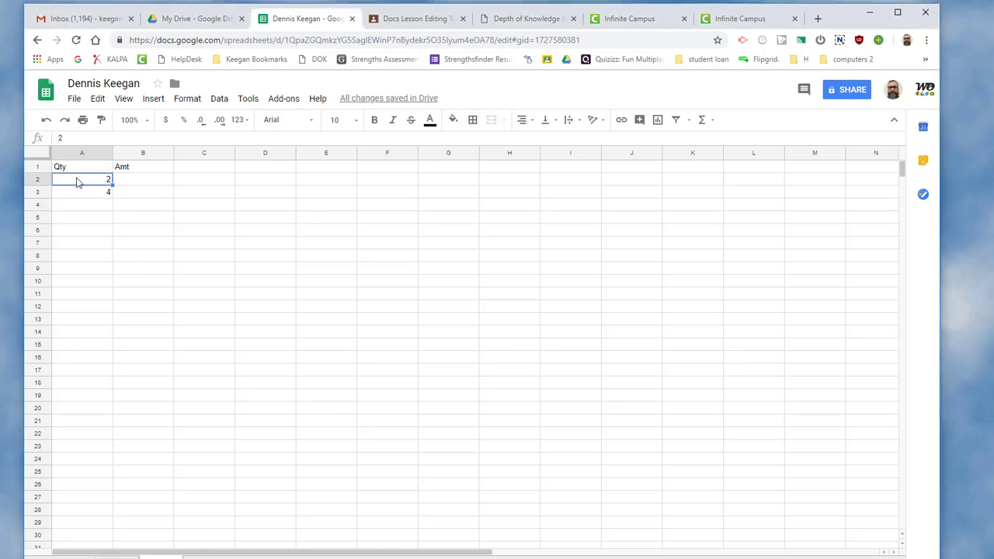
drag(76, 181, 77, 189)
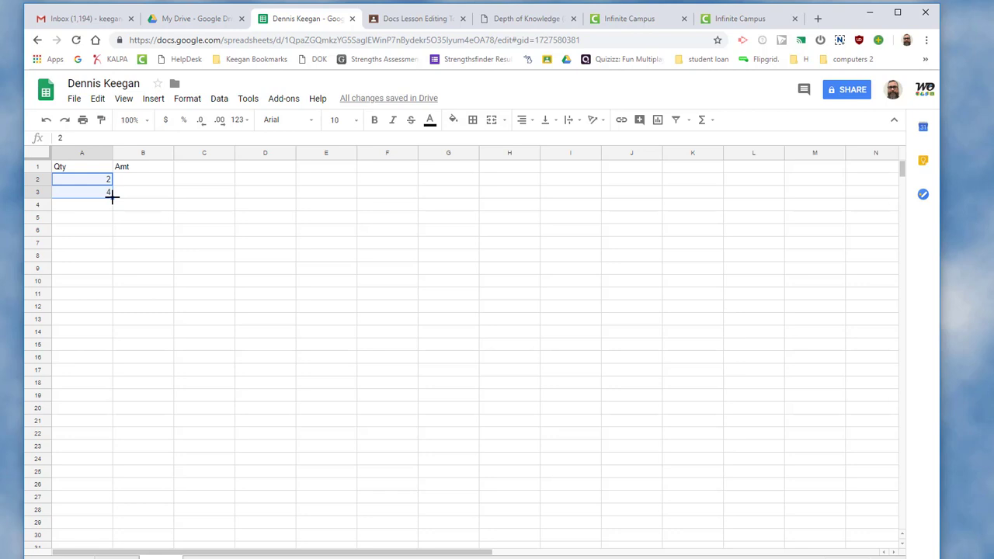
drag(112, 197, 108, 282)
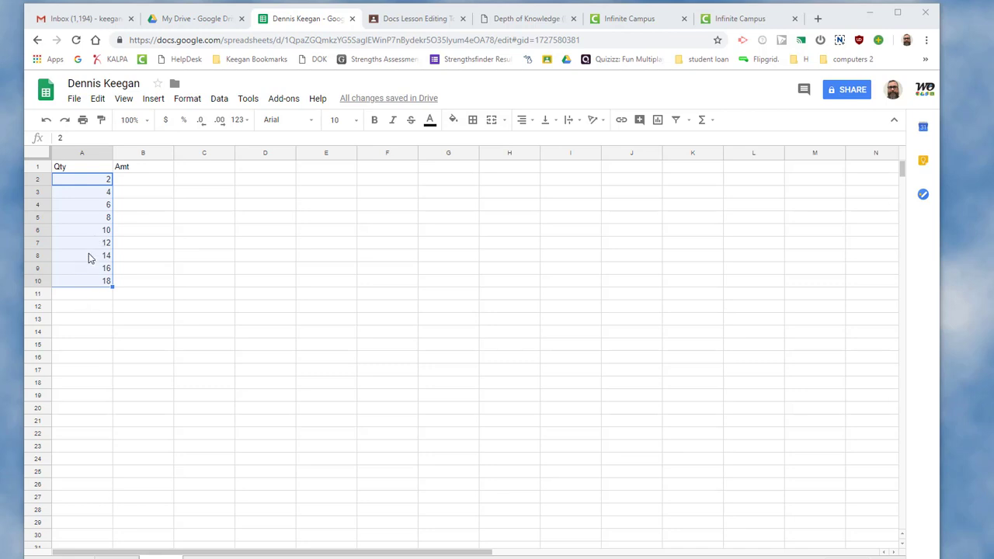
click(101, 312)
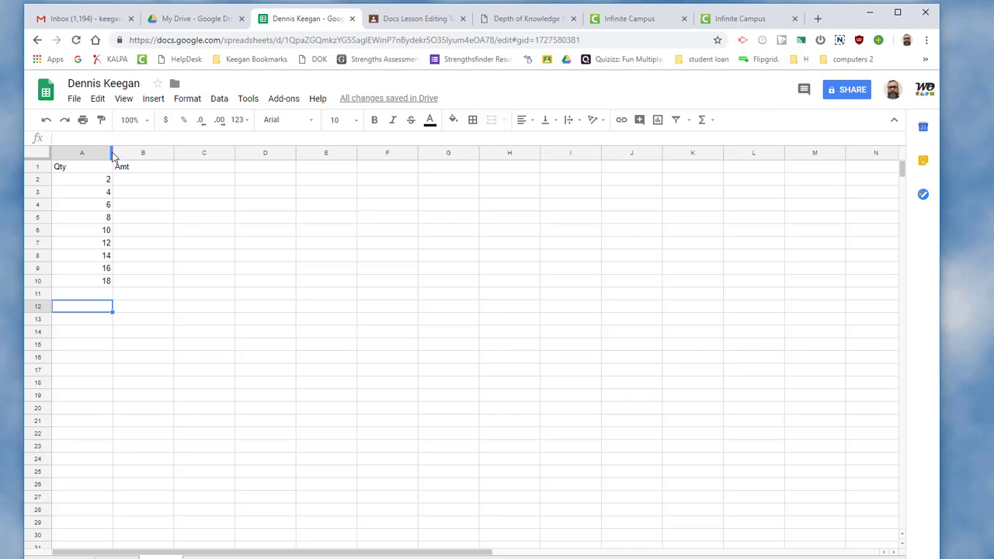
drag(111, 152, 72, 155)
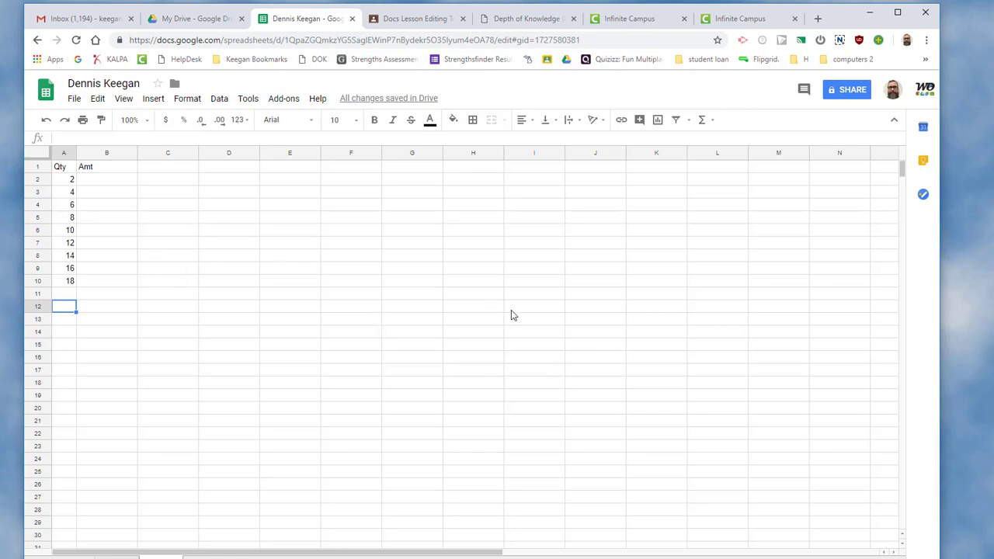
Enter the first two amounts under Amt: 1.25 in cell B2 and 2.50 in cell B3.
click(107, 184)
text(1.25)
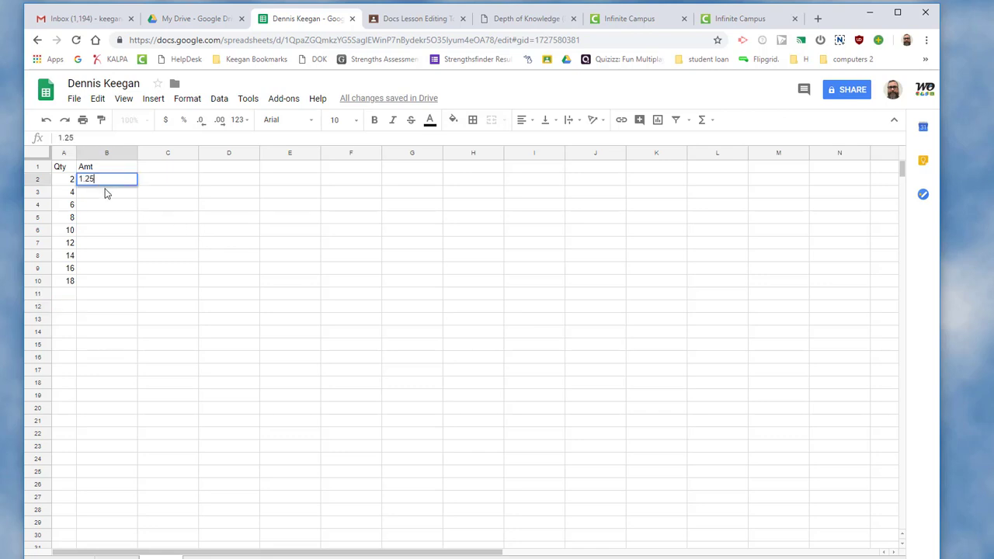
key(Return)
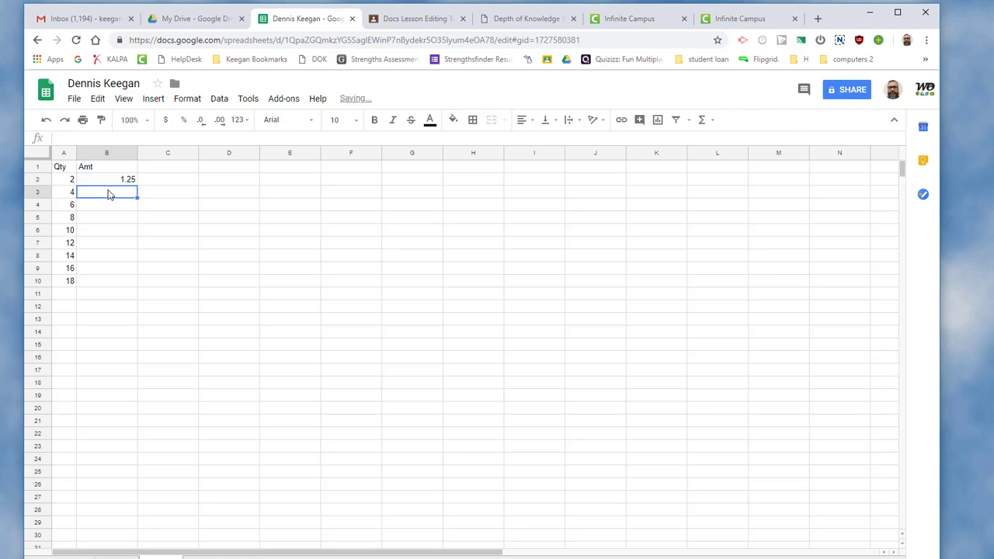
text(2.5)
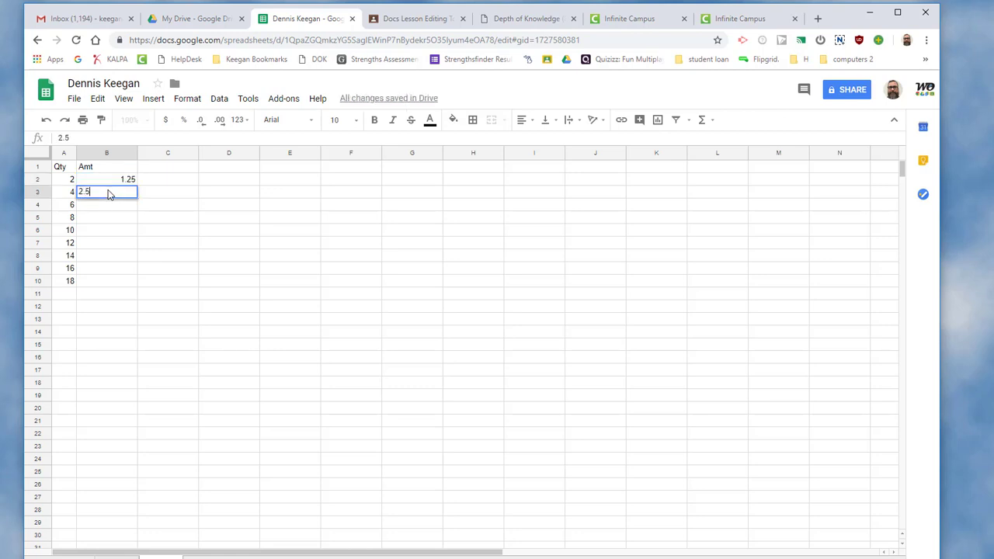
text(0)
click(163, 211)
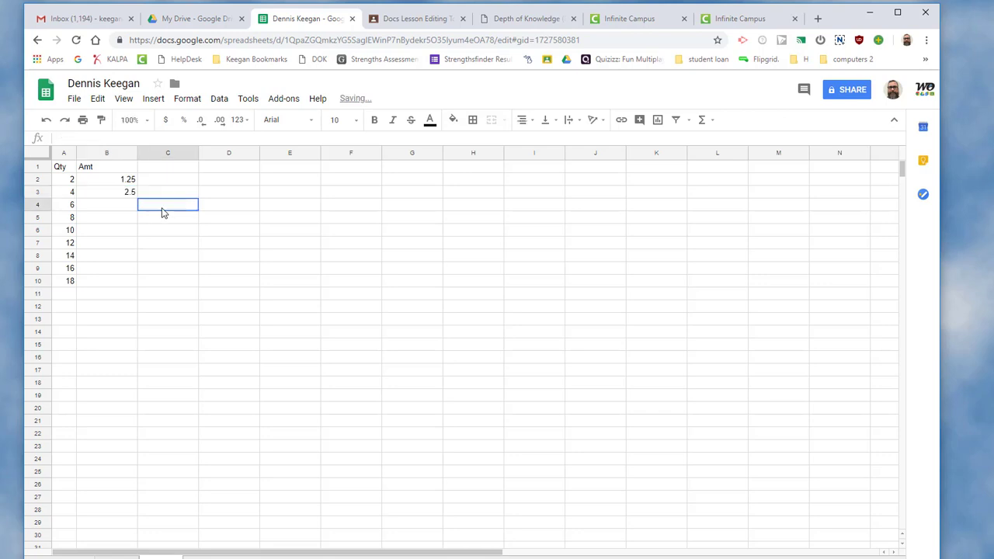
Extend the Amt number pattern from B2:B3 down to cell B10.
drag(116, 181, 111, 198)
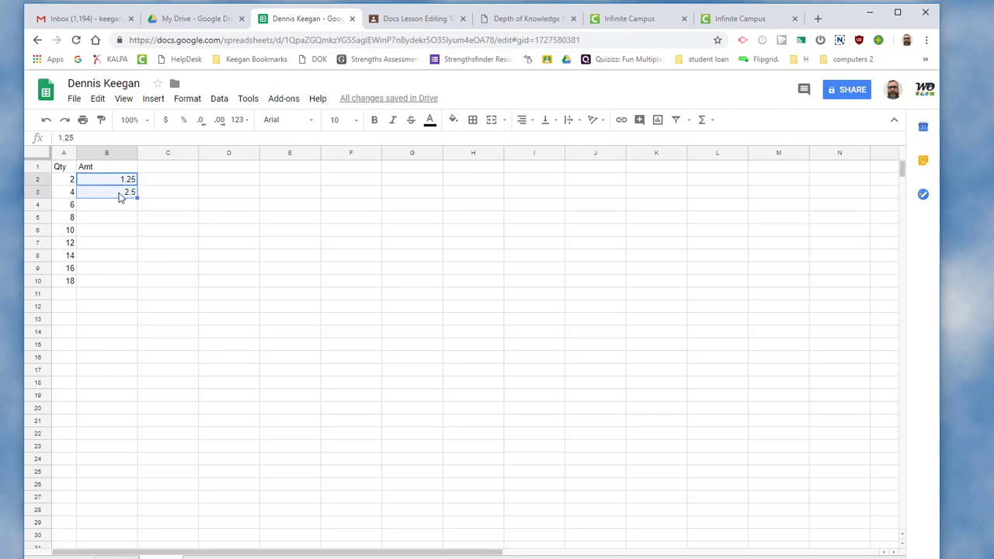
drag(137, 199, 124, 285)
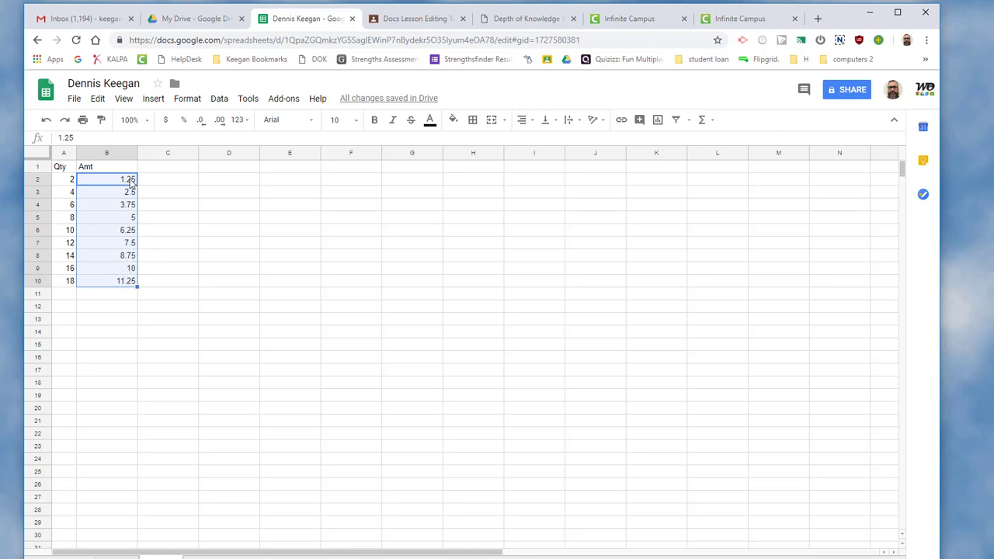
click(121, 322)
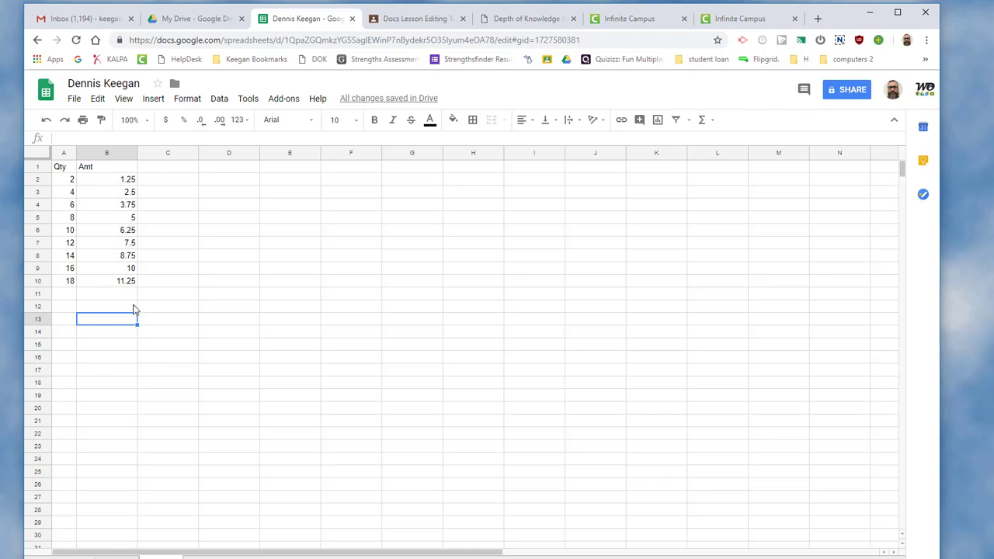
Format the amounts in B2:B10 as dollar currency.
drag(107, 181, 101, 285)
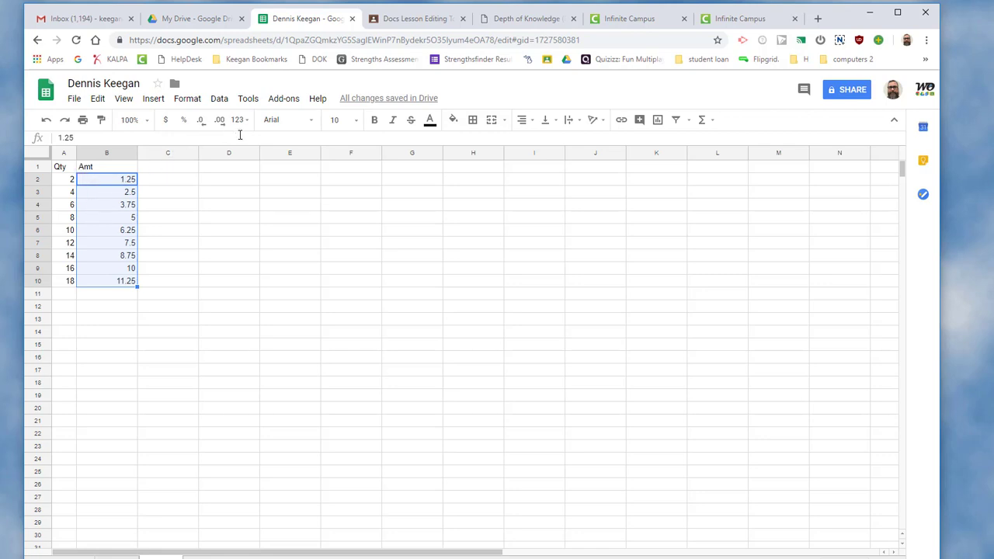
click(166, 123)
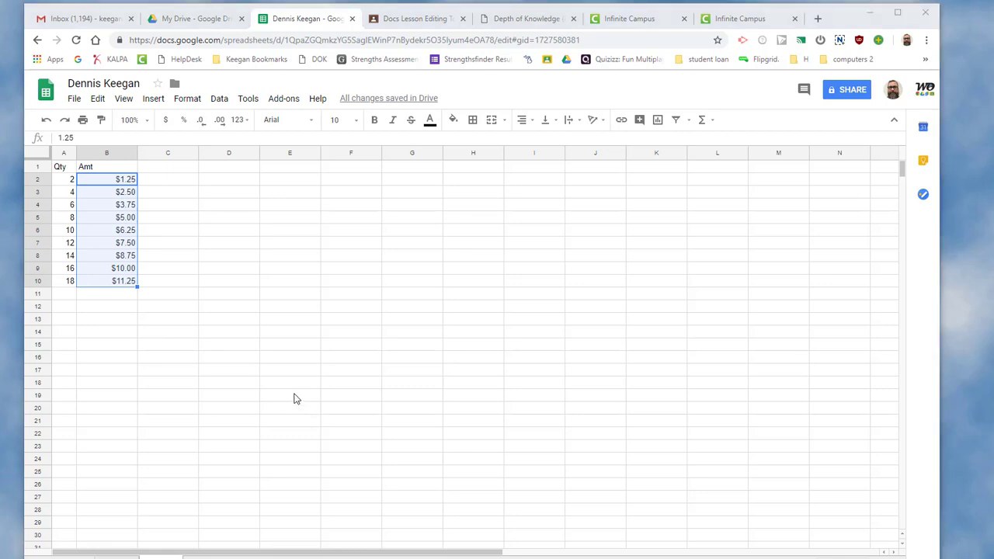
click(176, 184)
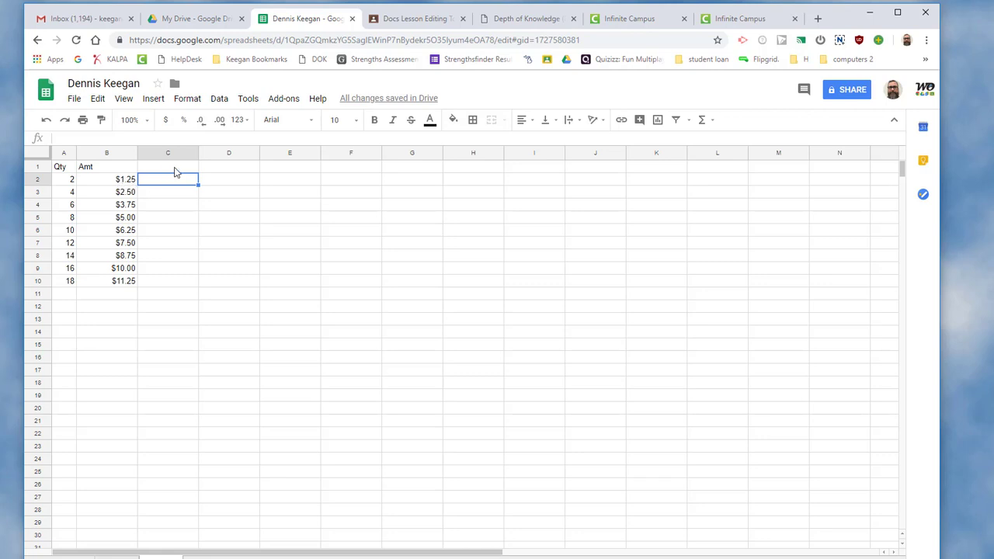
Add the column header "Total" in cell C1.
click(175, 170)
text(Total)
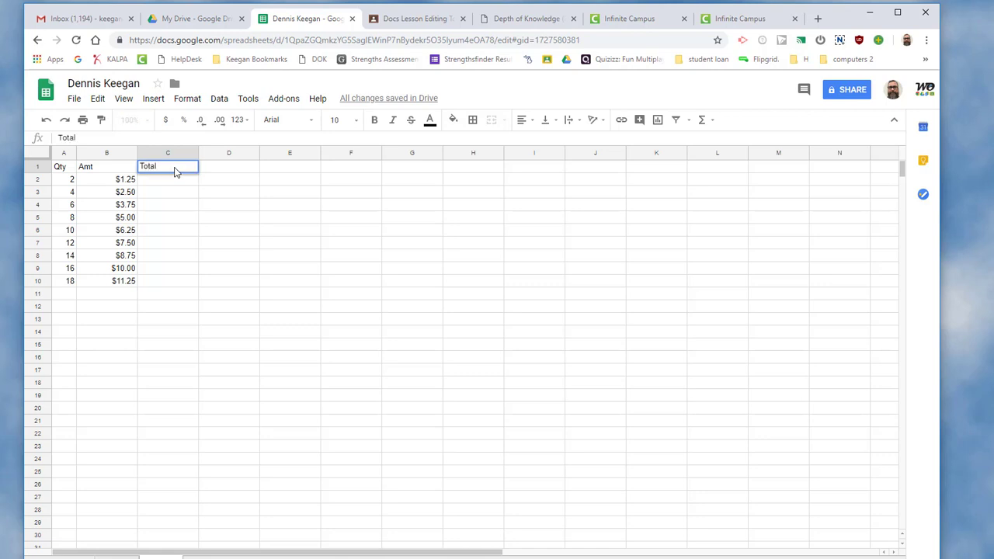
key(Return)
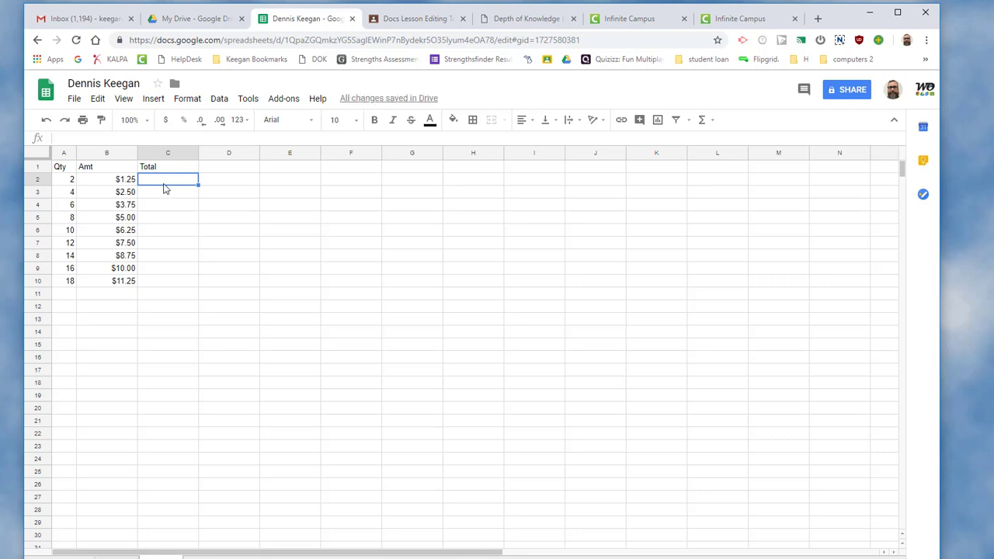
Enter the formula =A2*B2 in cell C2 to multiply the first quantity by its amount.
text(=)
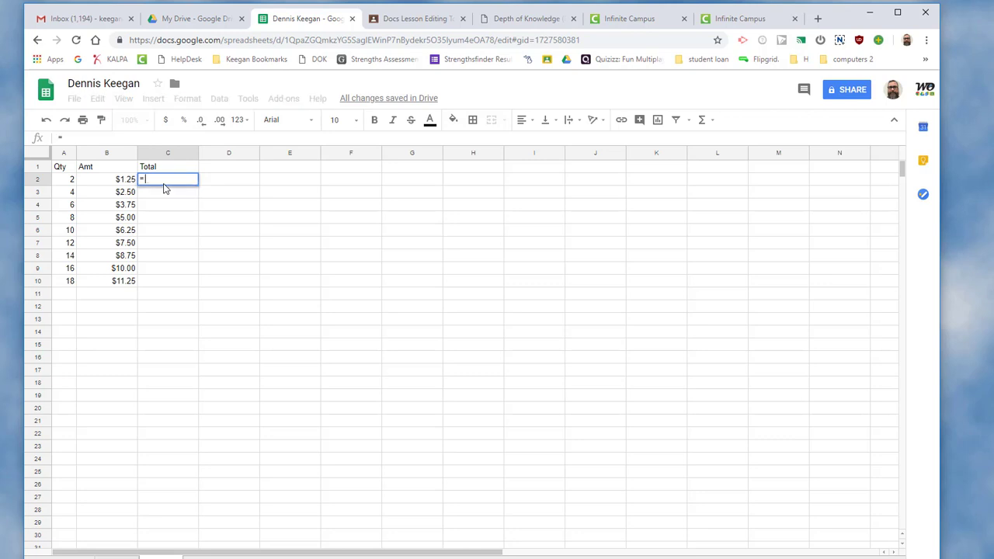
click(71, 185)
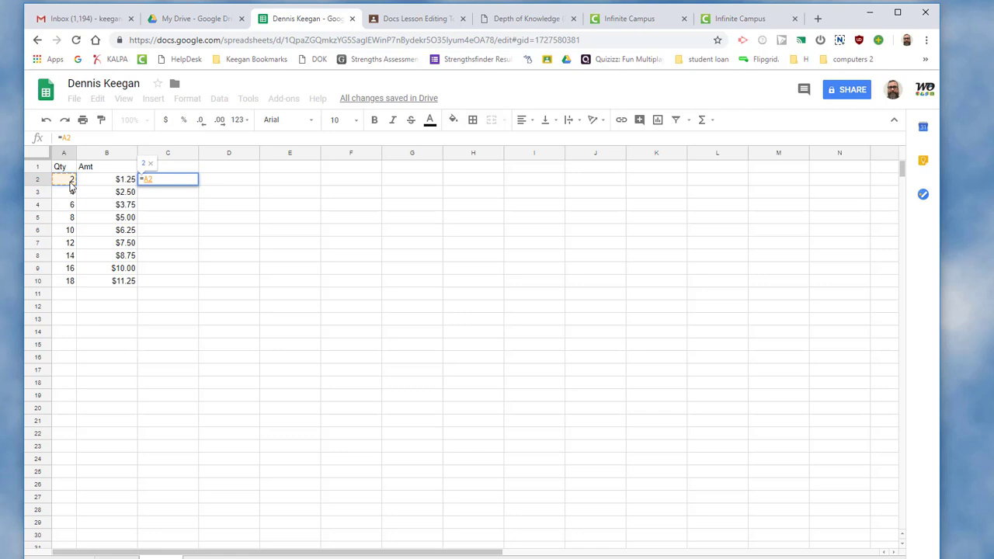
text(*)
click(118, 184)
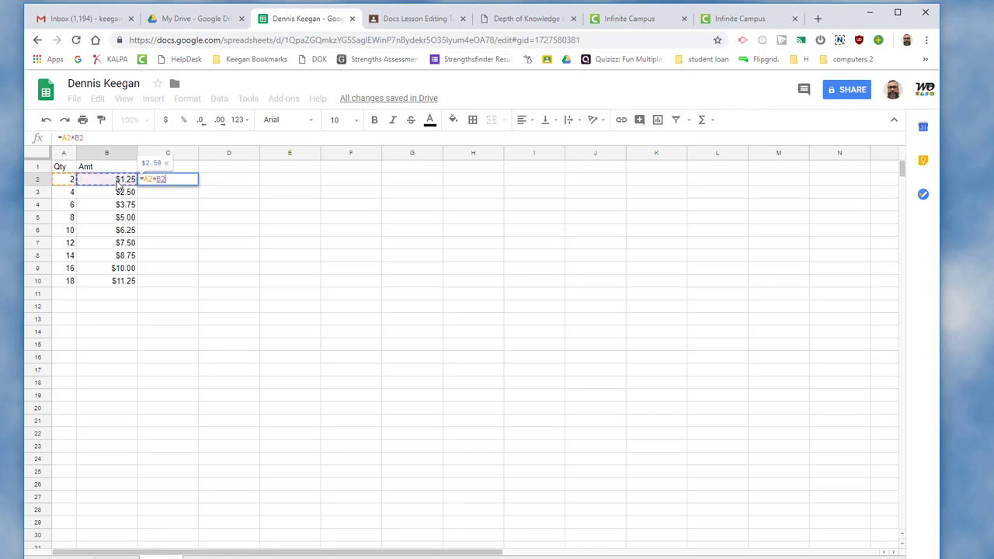
key(Return)
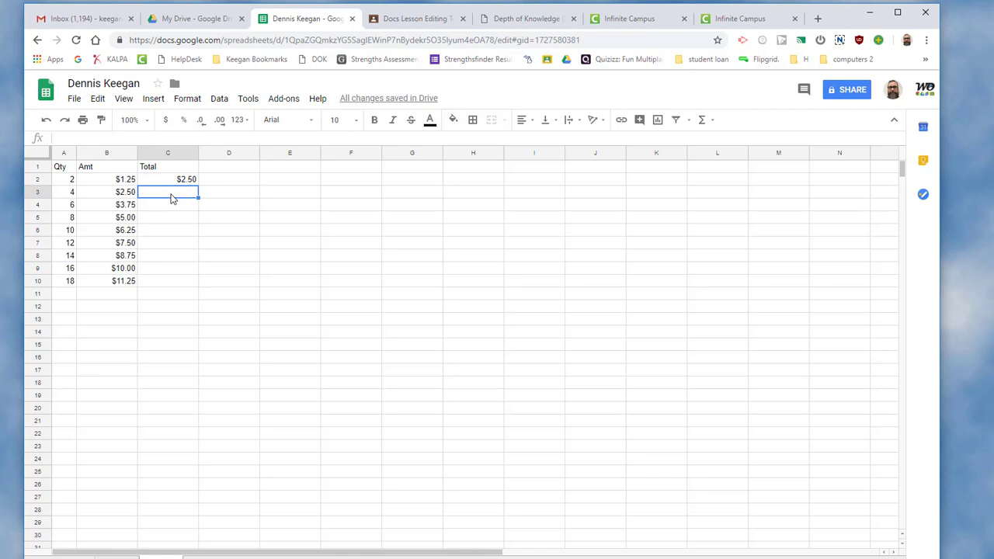
Enter the formula =A3*B3 in cell C3 and extend the formulas from C2:C3 down to C10.
text(=)
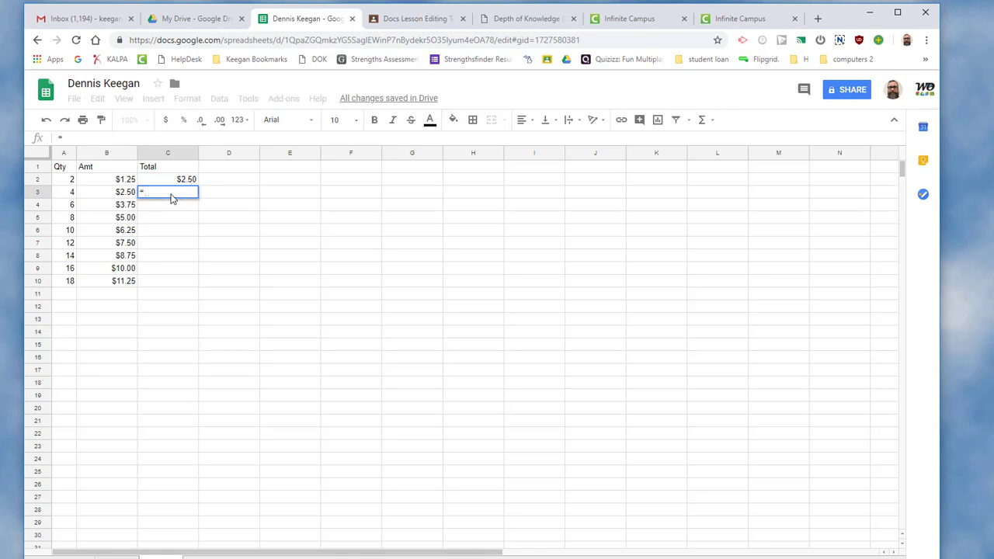
click(61, 196)
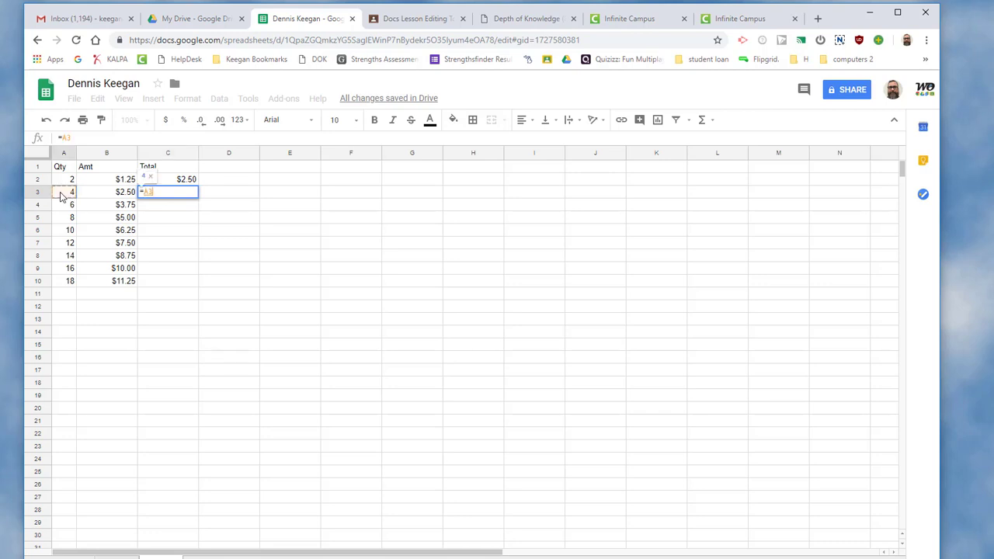
text(*)
click(107, 199)
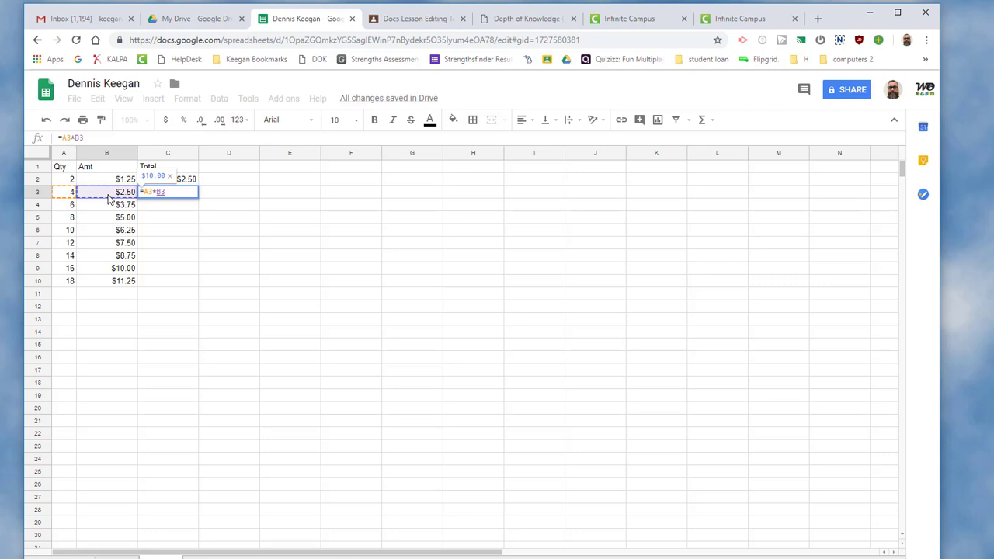
key(Return)
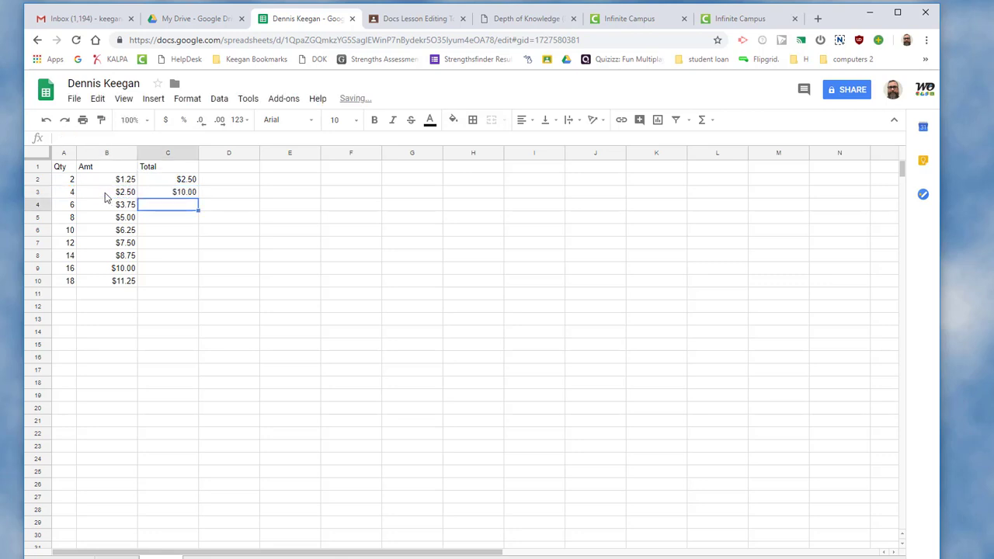
drag(165, 180, 167, 198)
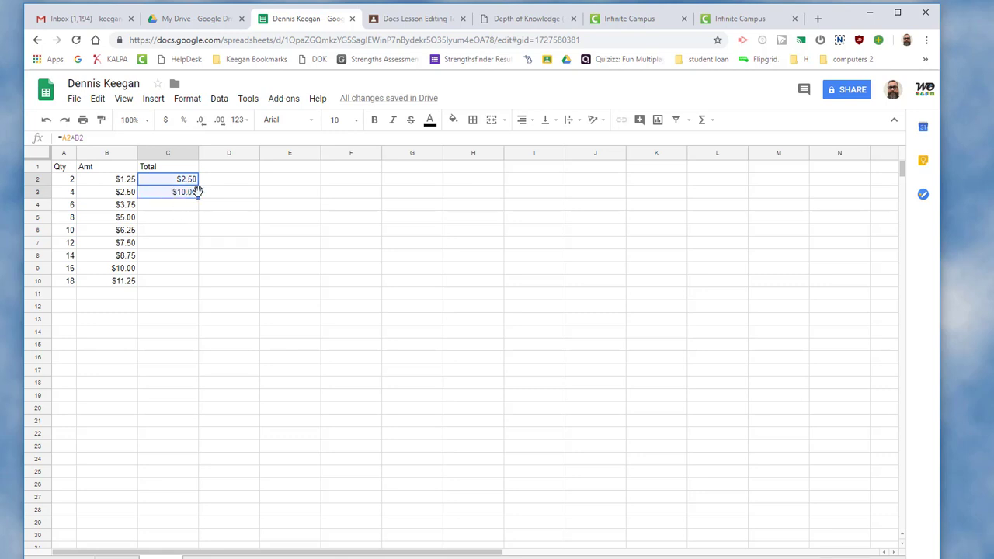
drag(198, 198, 196, 283)
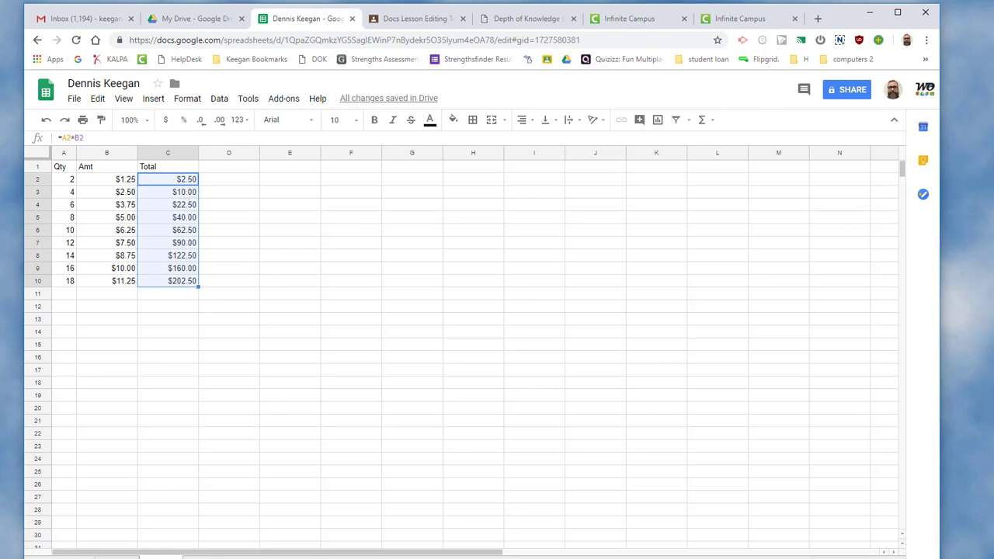
Add a bold, right-aligned "Total" label in cell B12.
click(108, 294)
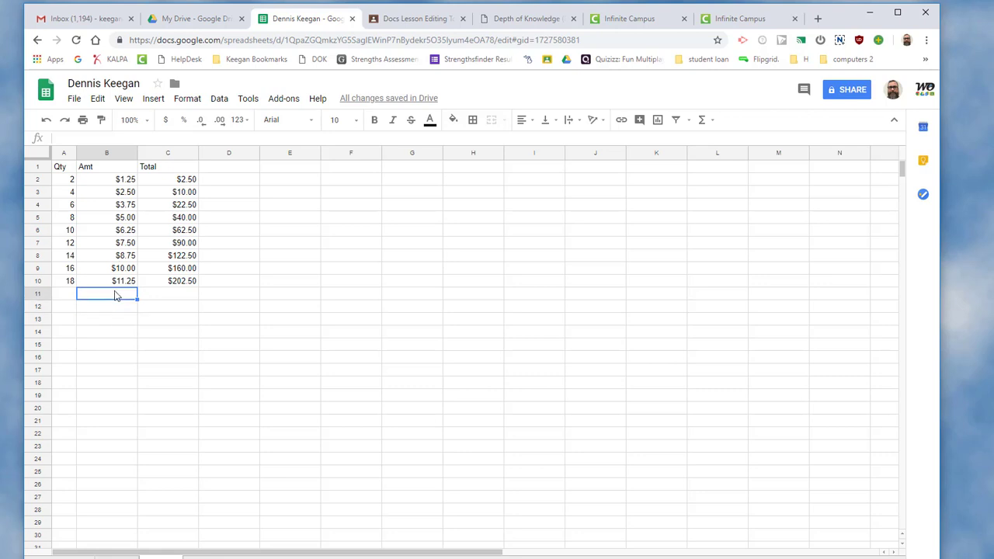
click(118, 312)
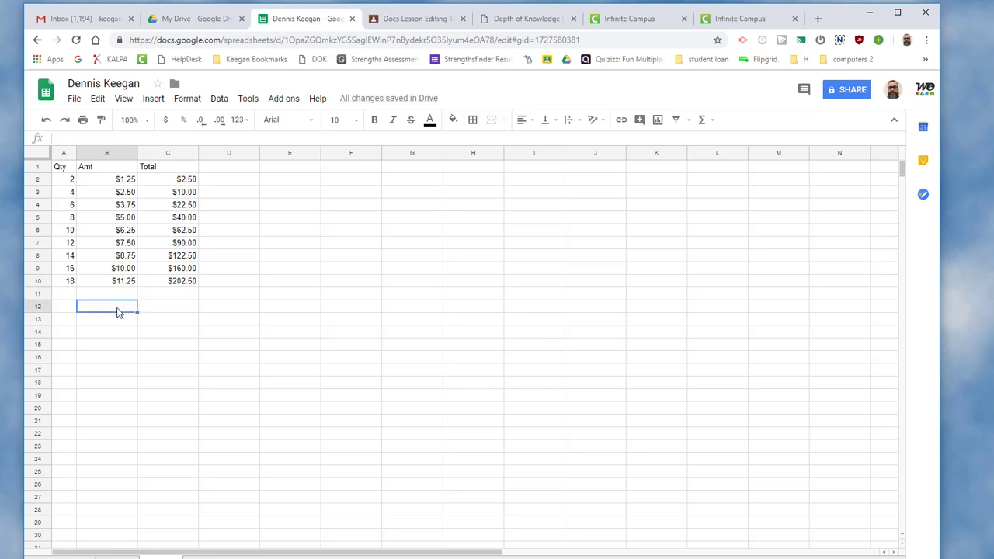
text(Total)
key(Return)
key(Up)
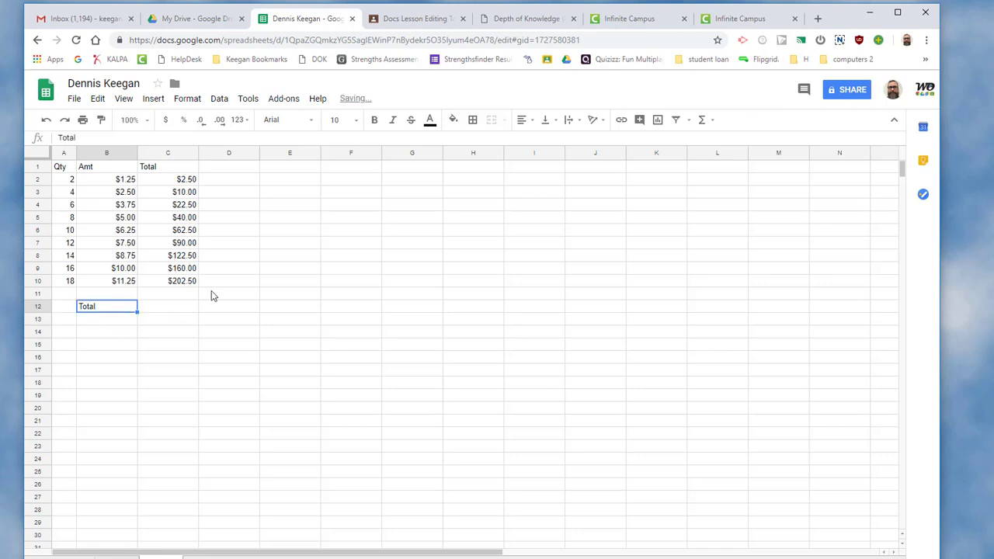
click(377, 121)
click(526, 120)
click(559, 142)
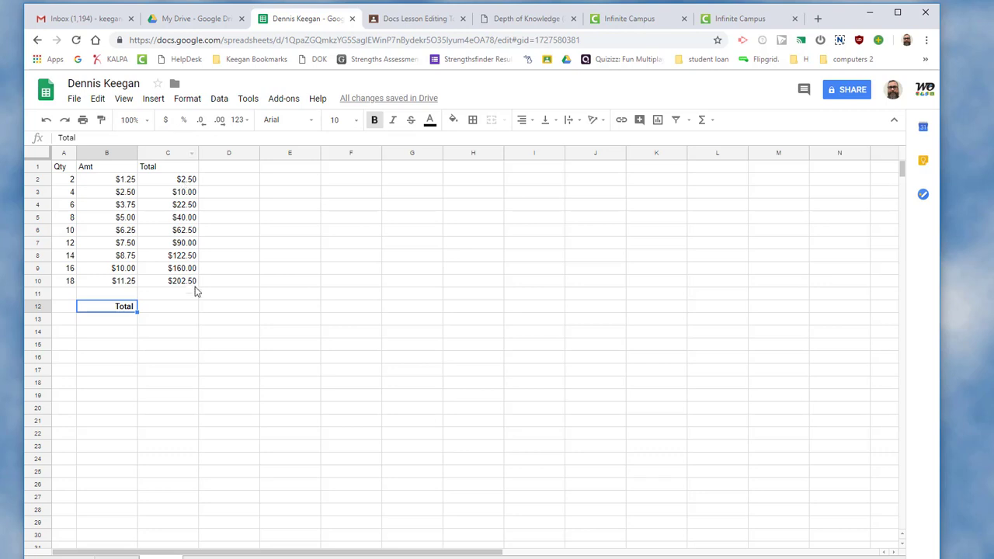
Insert a SUM function in cell C12 that adds the row totals in C2:C10.
click(181, 312)
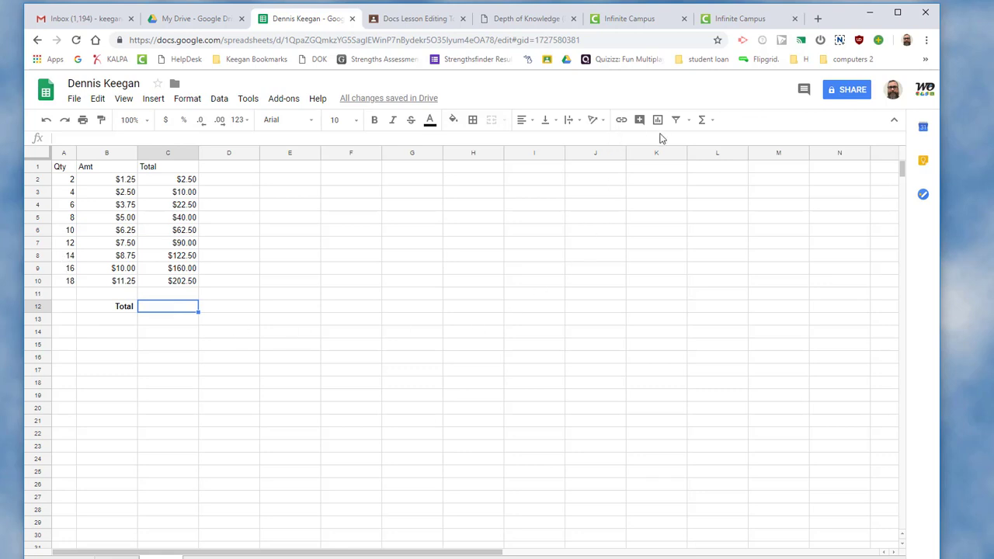
click(707, 124)
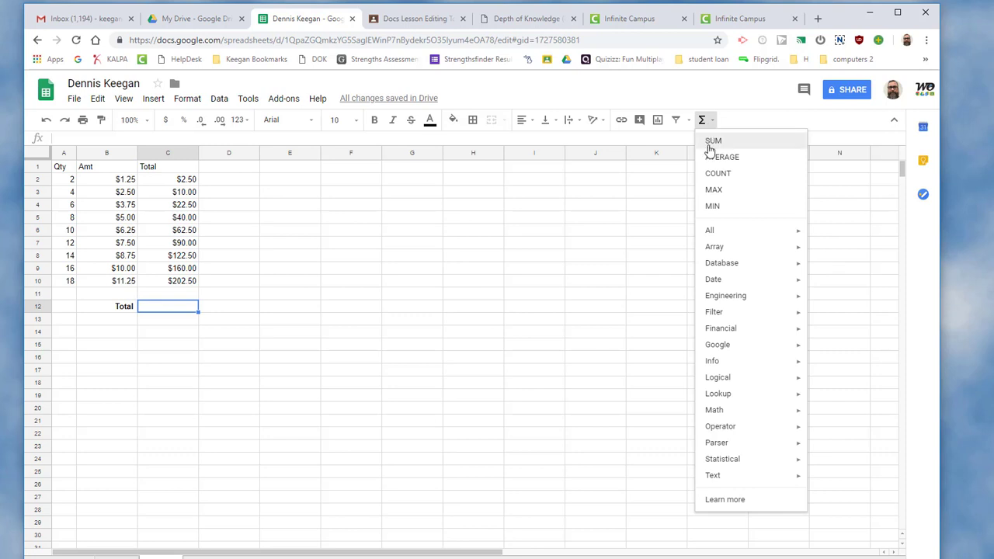
click(709, 143)
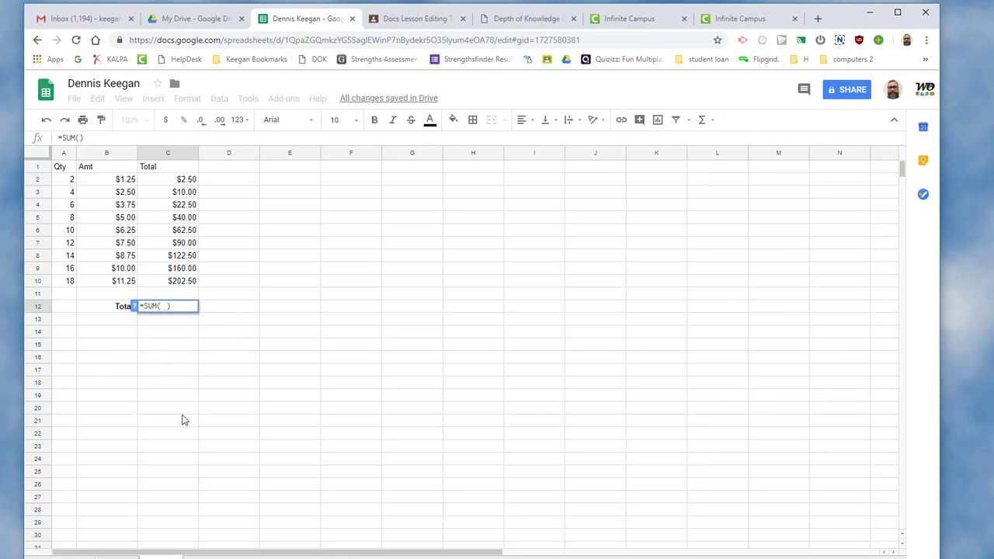
drag(177, 180, 176, 284)
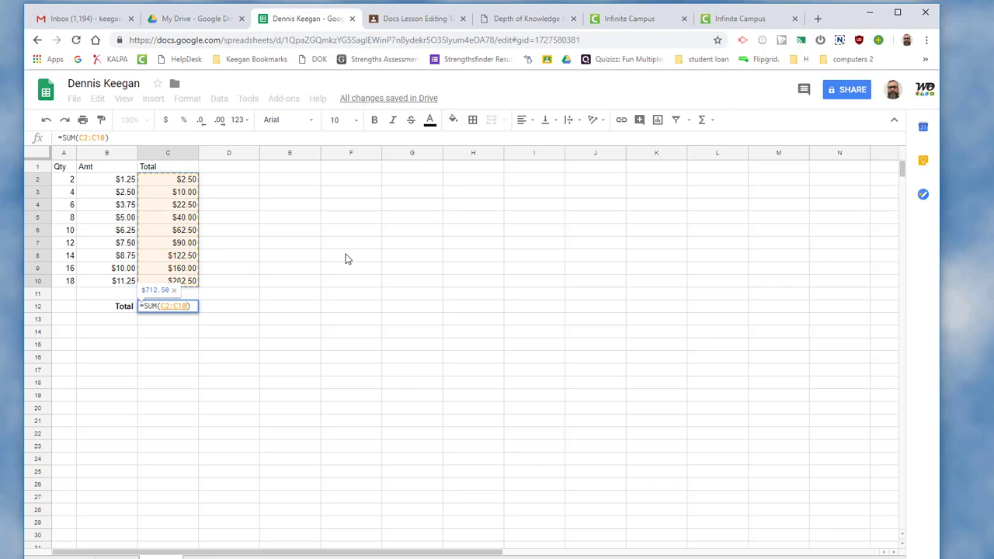
key(Return)
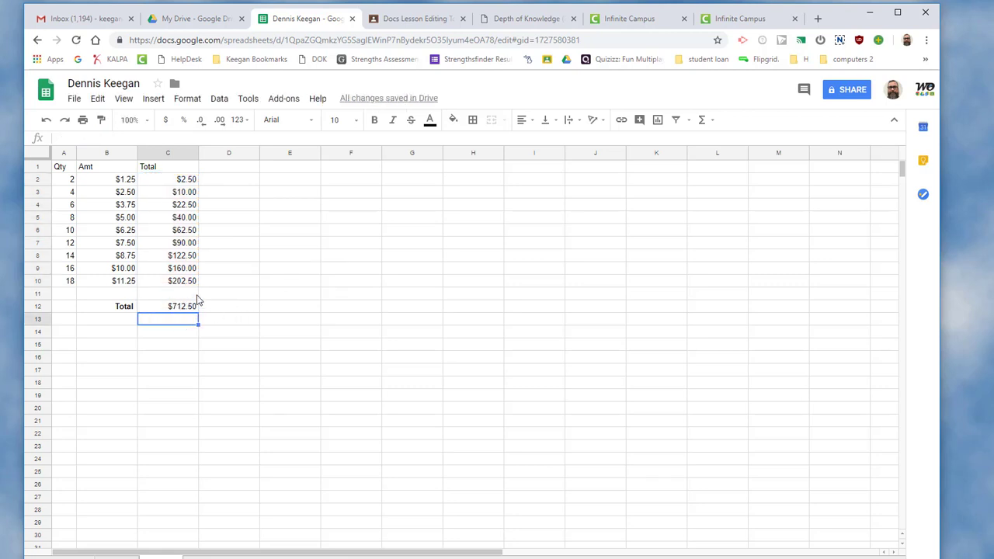
Format the grand total in cell C12 as bold red text.
click(166, 311)
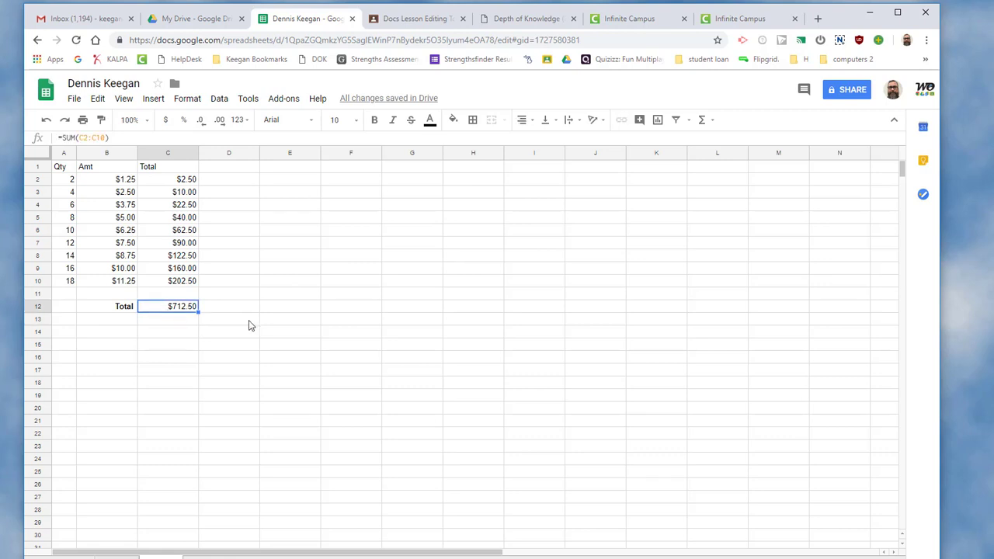
click(431, 121)
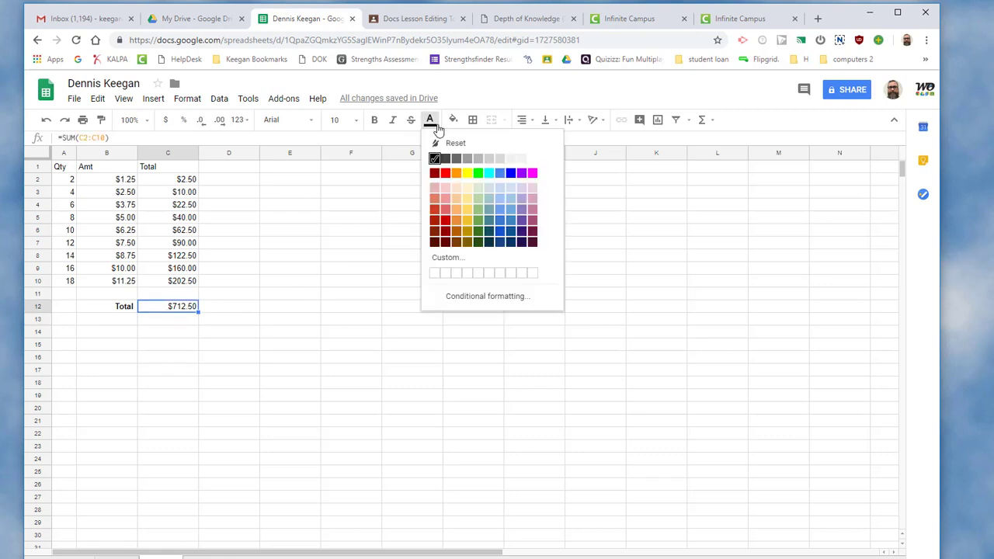
click(447, 180)
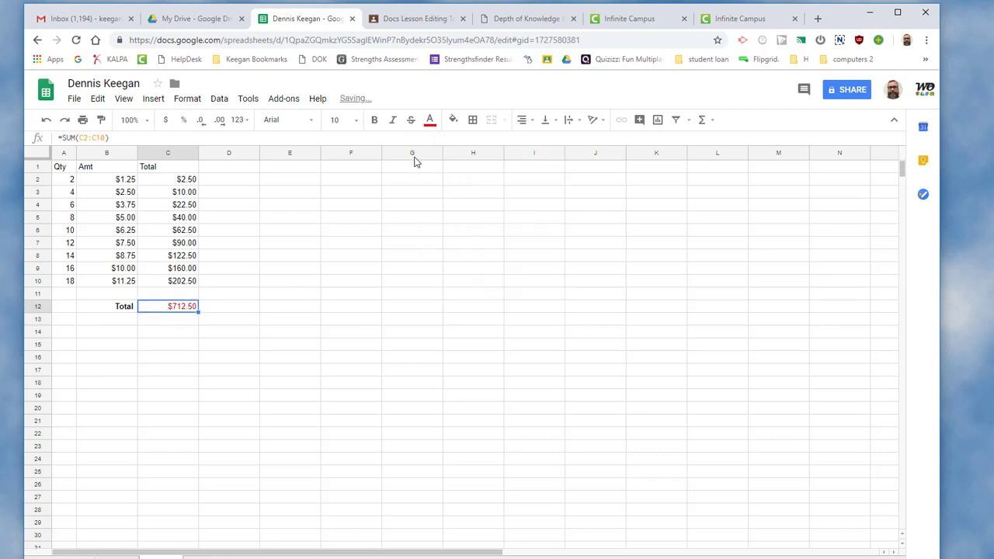
click(375, 122)
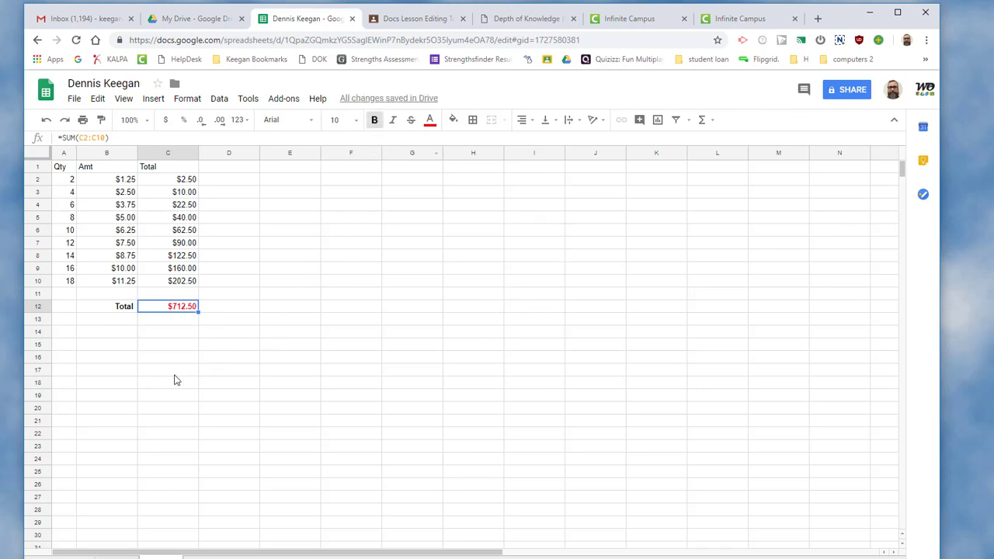
click(168, 345)
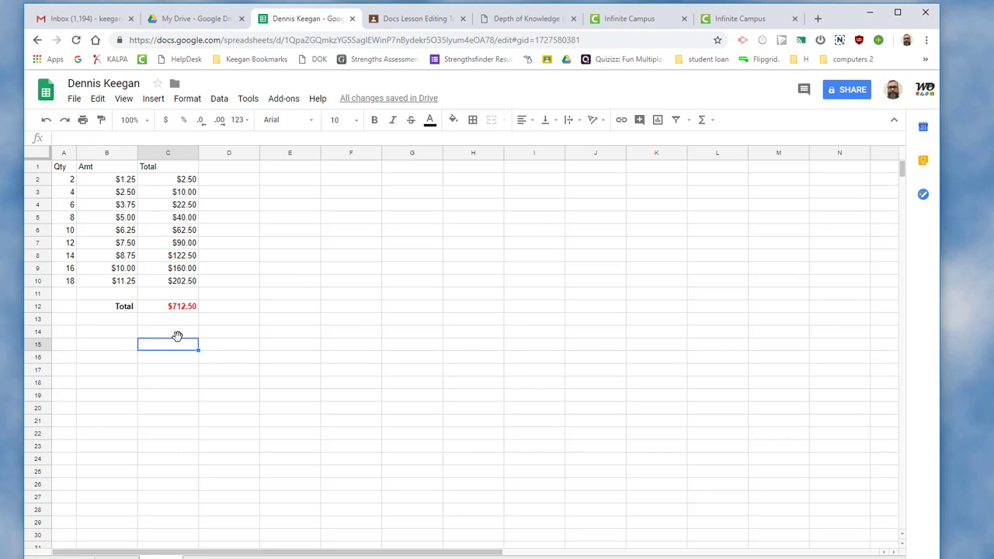